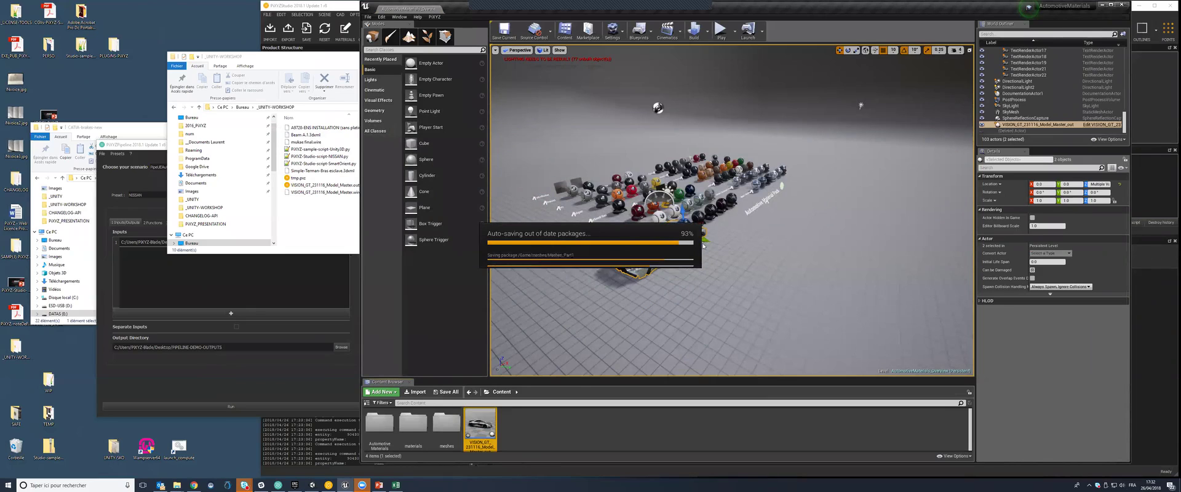
Move the car model along Y away from the material samples in Unreal, raise it slightly, and frame it
left_click(670, 251)
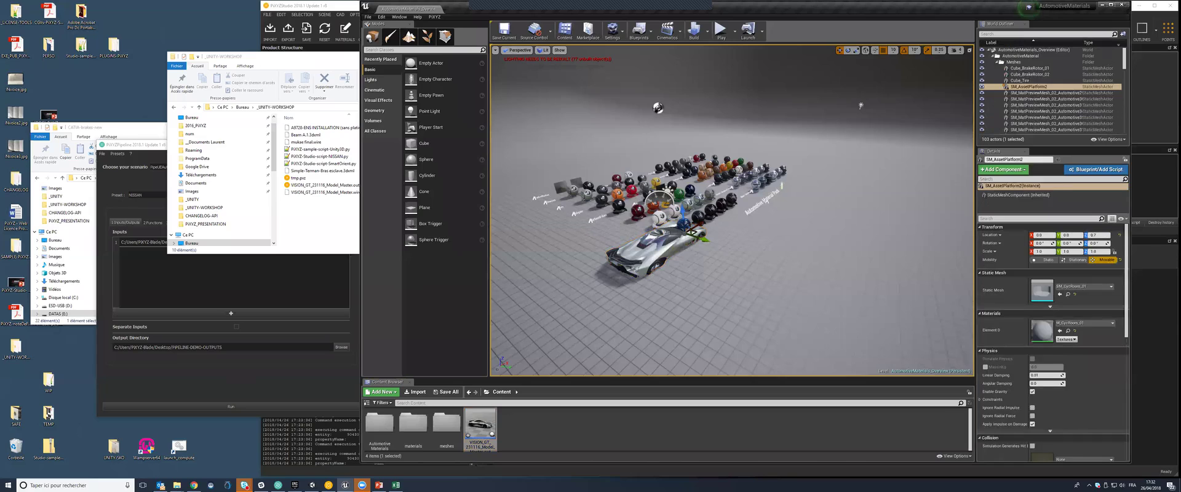
left_click_drag(704, 240, 787, 266)
left_click_drag(759, 235, 759, 228)
key("f")
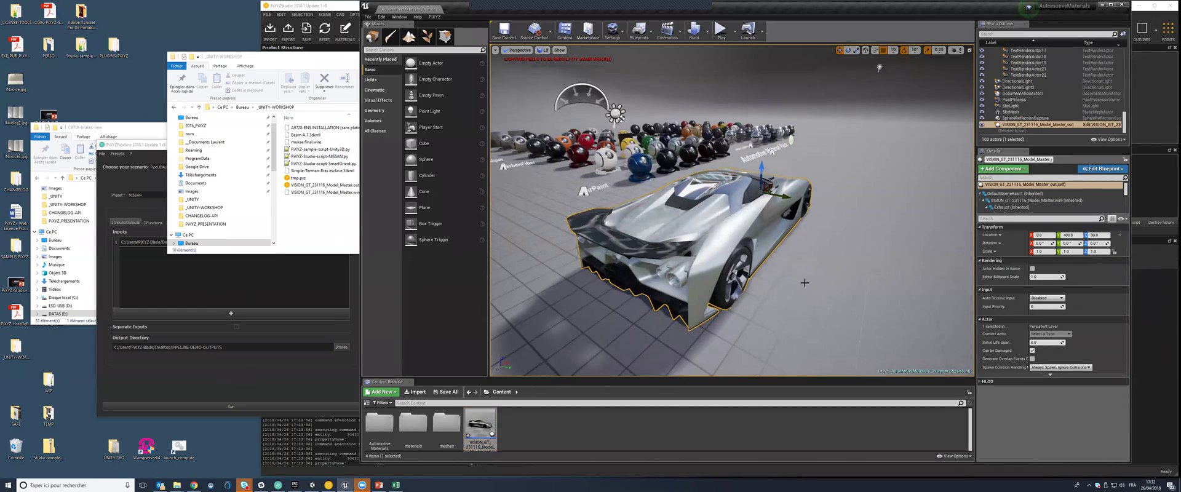
Examine the imported car model in the Unreal viewport from the rear, the side and the front three-quarter angle
left_click(220, 231)
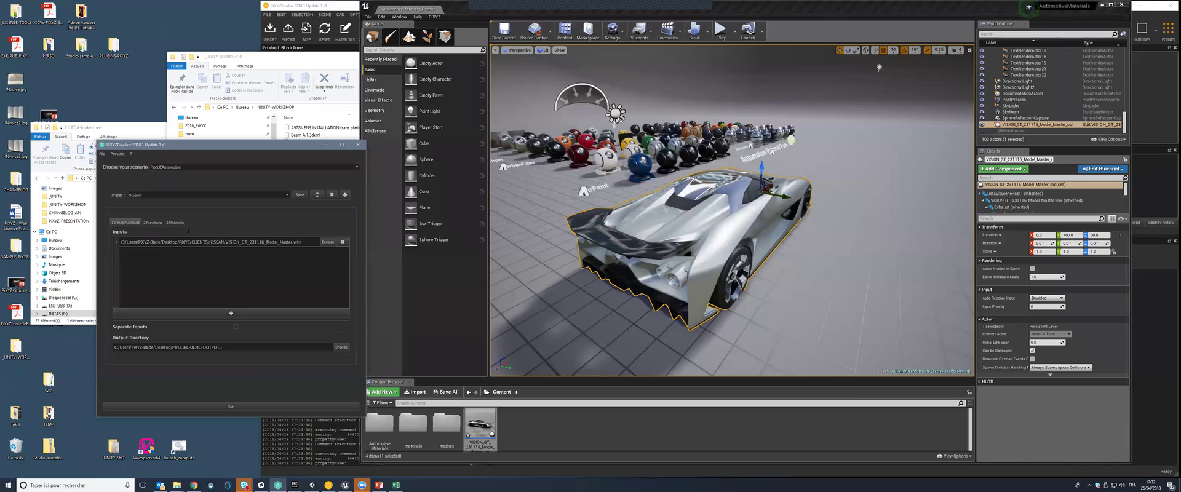
left_click_drag(822, 273, 798, 186, "alt")
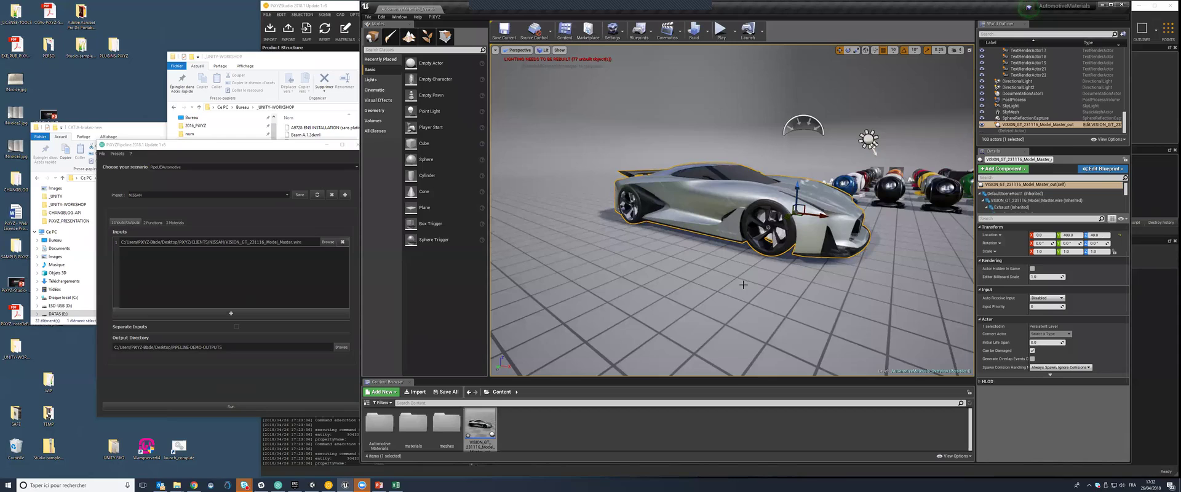
scroll(800, 278, "up", 6)
scroll(800, 277, "down", 4)
right_click_drag(800, 277, 854, 279)
left_click_drag(854, 279, 846, 222)
left_click_drag(698, 277, 698, 227)
left_click_drag(676, 256, 775, 294, "alt")
right_click_drag(775, 294, 898, 320)
right_click_drag(680, 263, 678, 290)
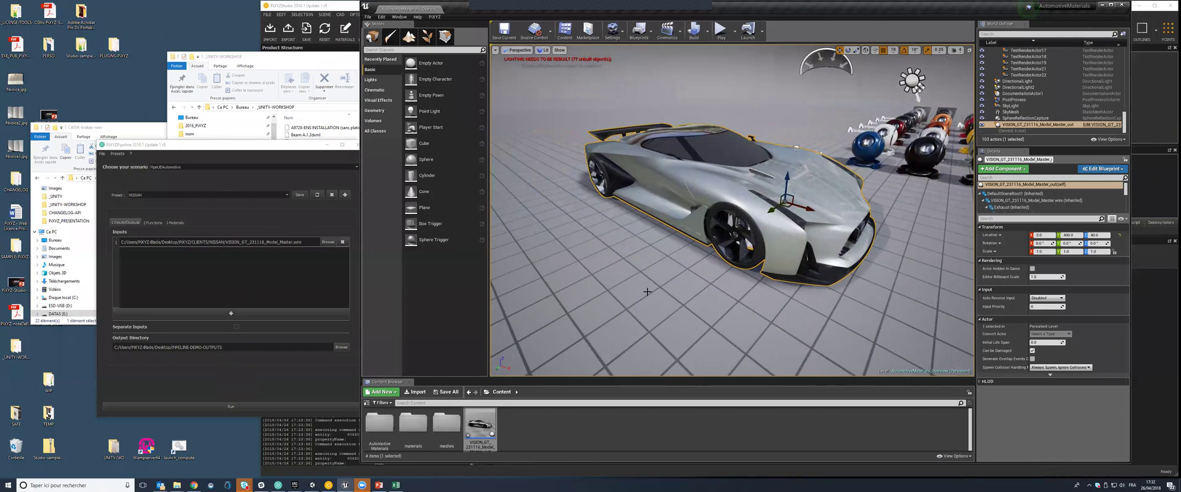
Add an empty second input entry in PiXYZ Pipeline and return to Unreal to view the car's front
left_click(202, 313)
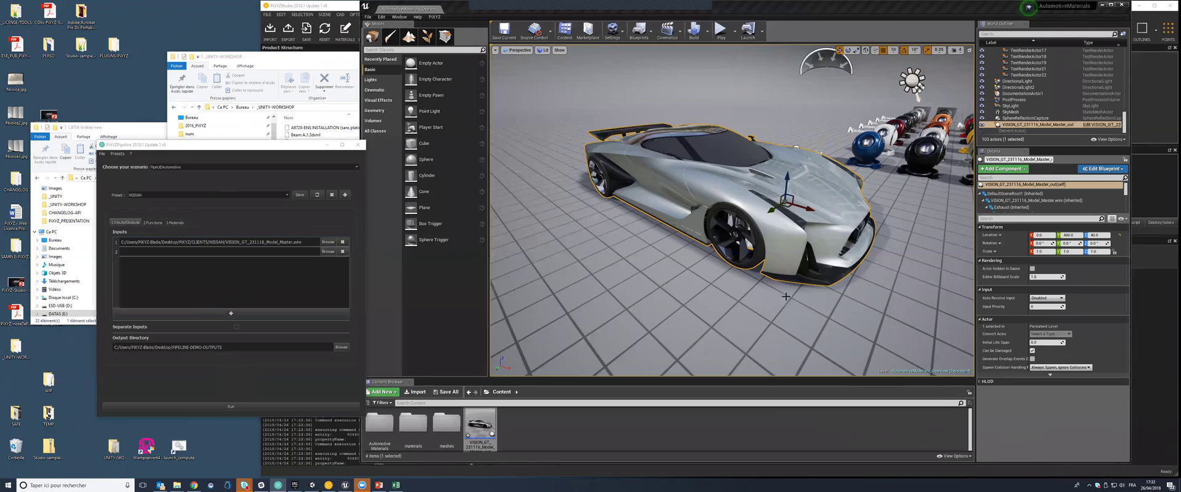
middle_click_drag(762, 304, 787, 296)
right_click_drag(787, 296, 779, 295)
middle_click_drag(779, 294, 775, 295)
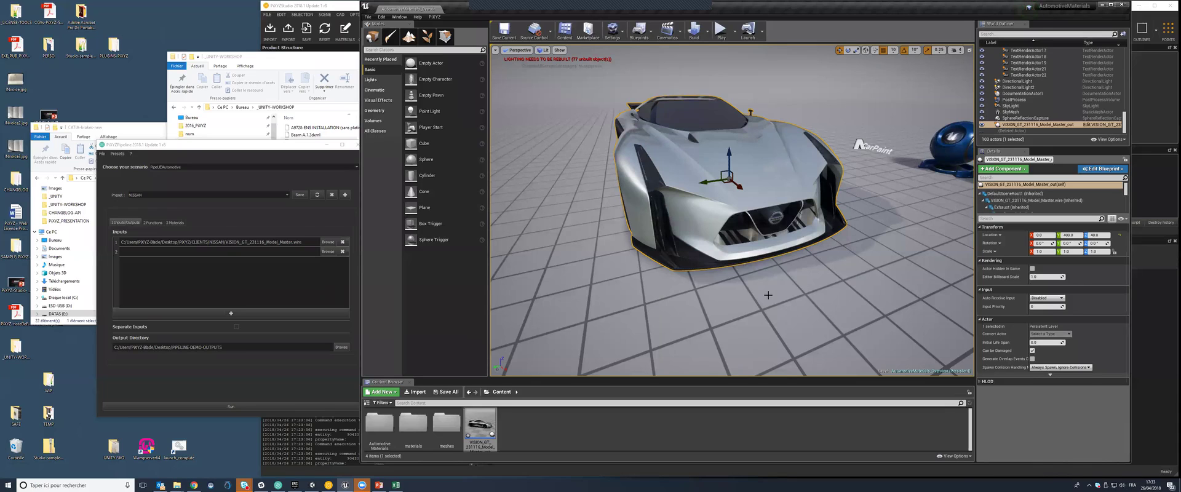
Minimize the Unreal editor and the _UNITY-WORKSHOP folder window, and bring PiXYZ Studio to the front
left_click(1102, 5)
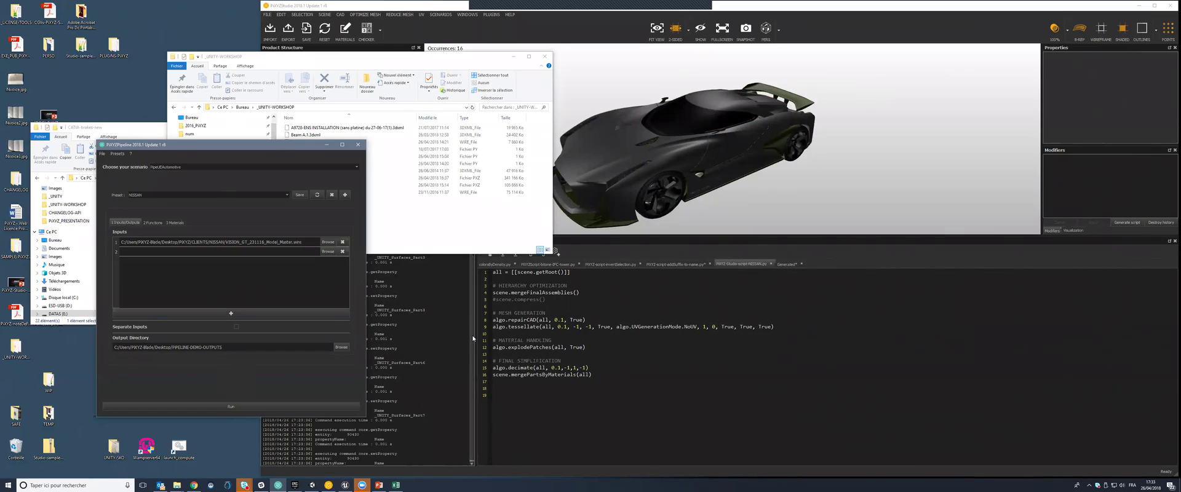
left_click(512, 56)
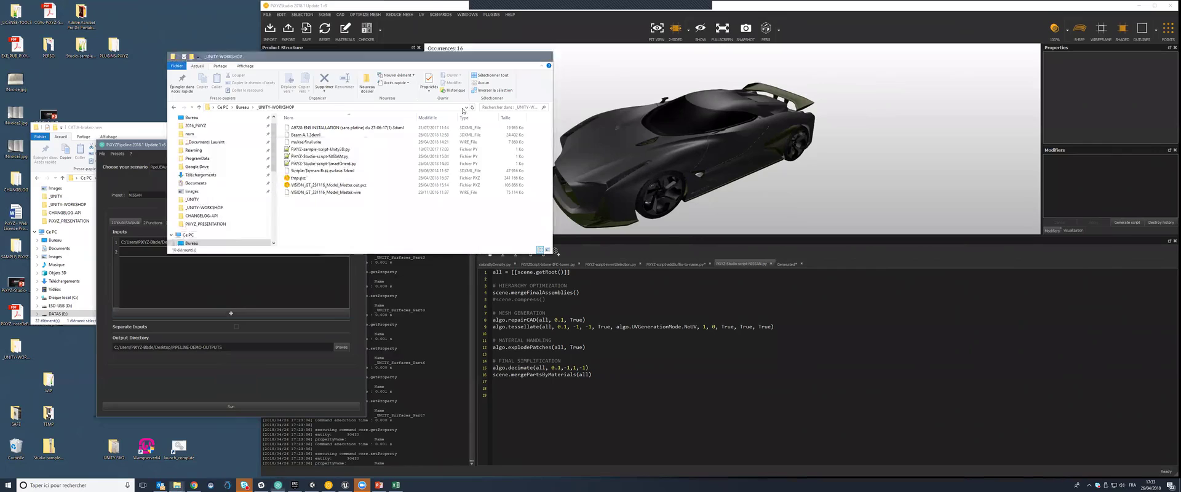
left_click(463, 110)
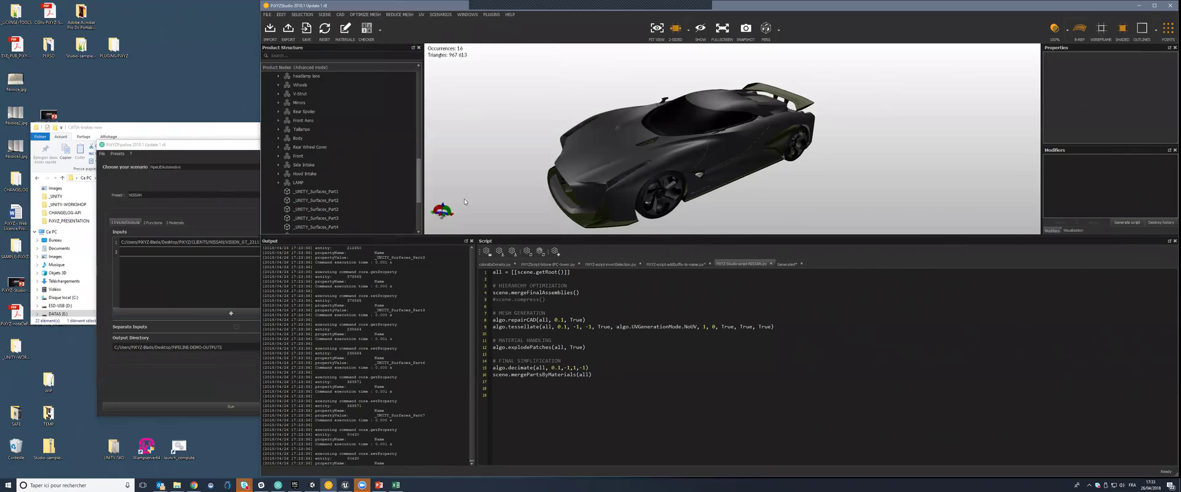
Look over the enlarged 3D view and the mesh optimization commands, and resize the script area to show the whole script
left_click_drag(476, 235, 476, 384)
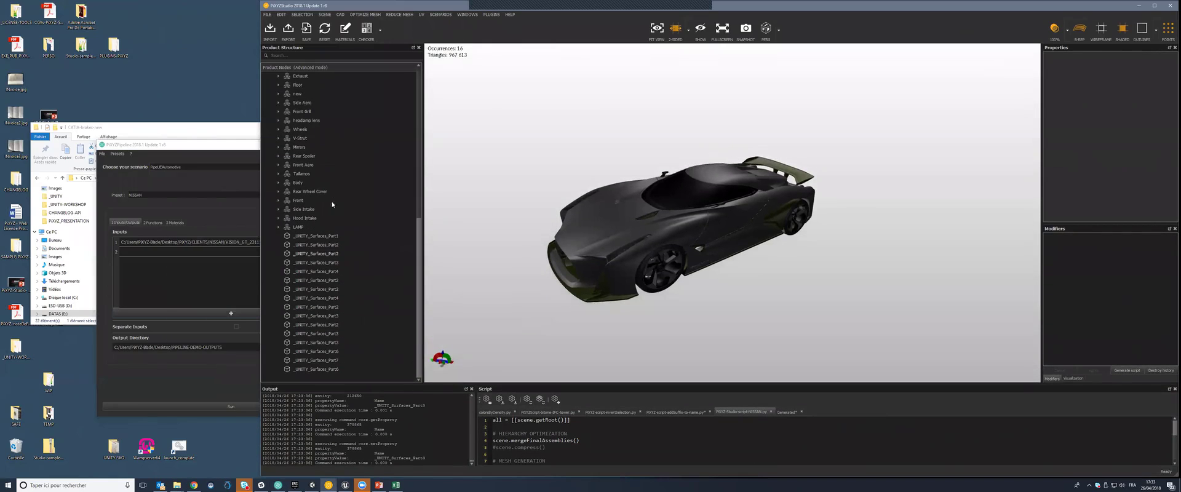
left_click(360, 15)
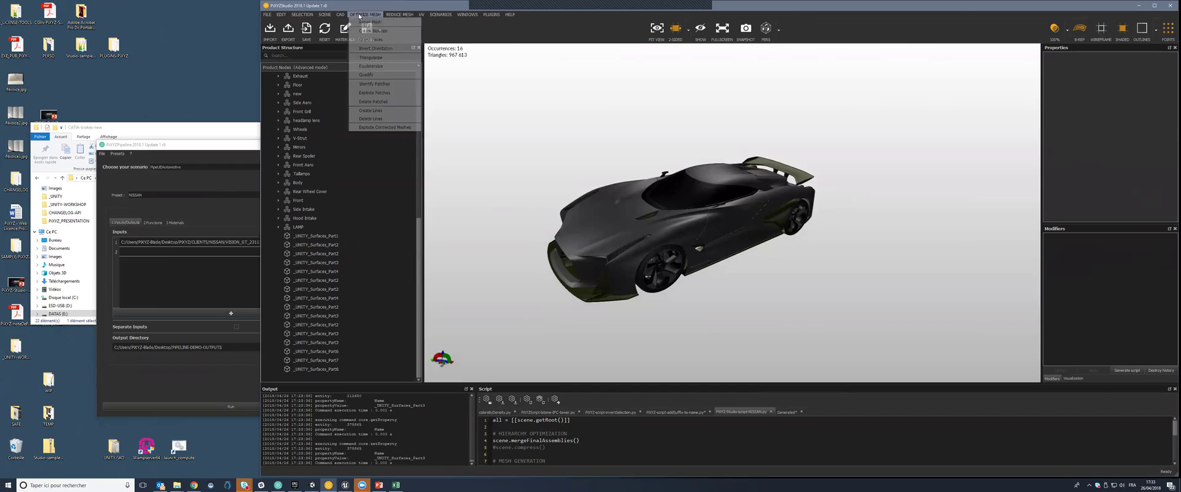
mouse_move(467, 14)
key("Escape")
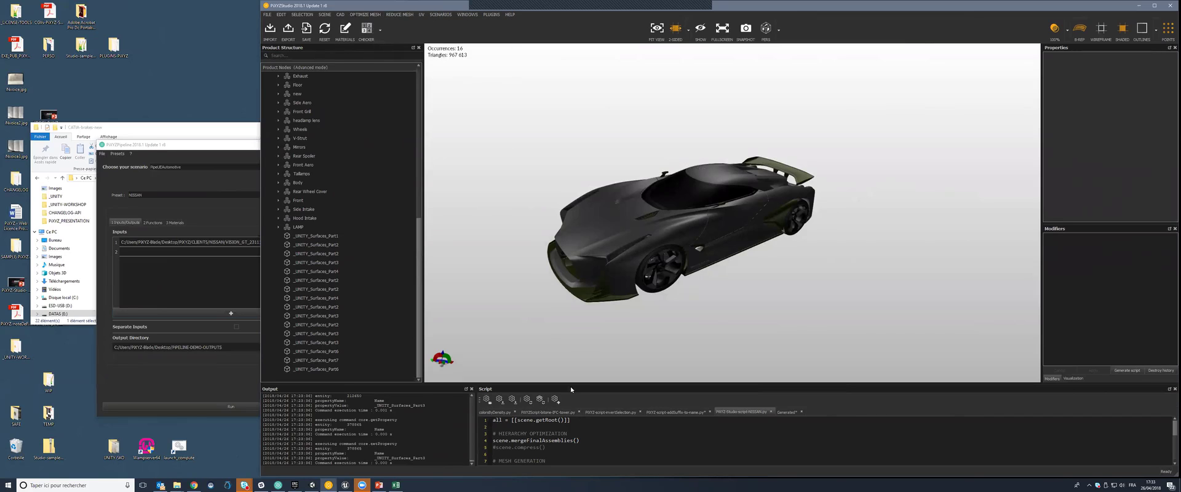
left_click_drag(568, 385, 567, 307)
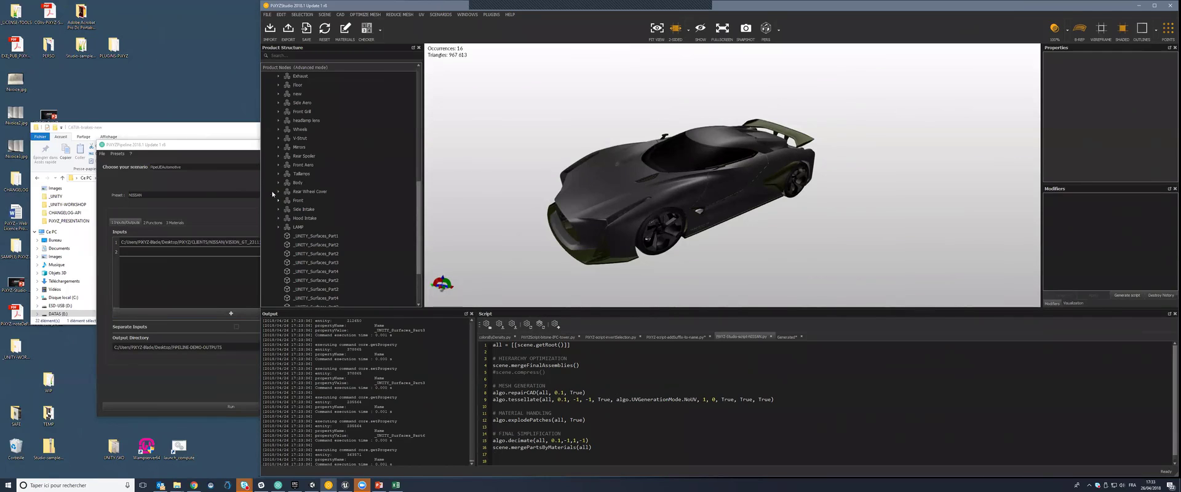
Switch to PiXYZ Pipeline, make its window more compact, and choose the PipeAIRBUSDS scenario
left_click(214, 151)
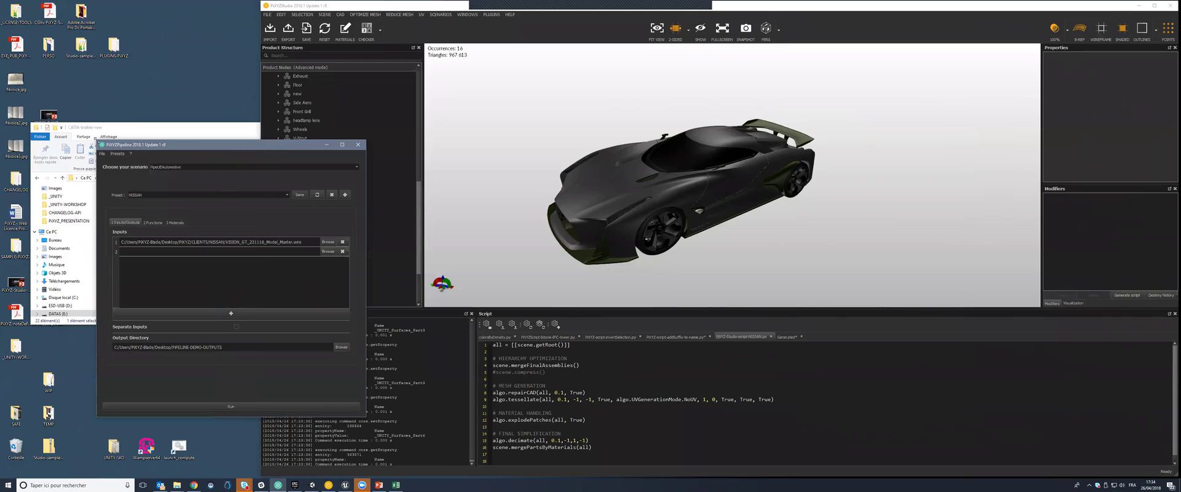
left_click_drag(97, 142, 141, 177)
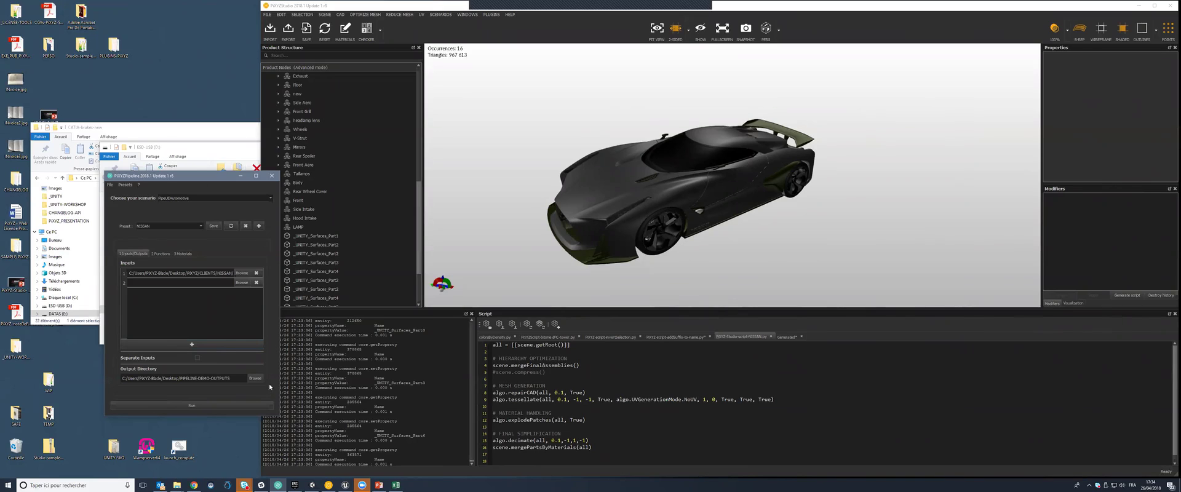
left_click_drag(278, 416, 317, 435)
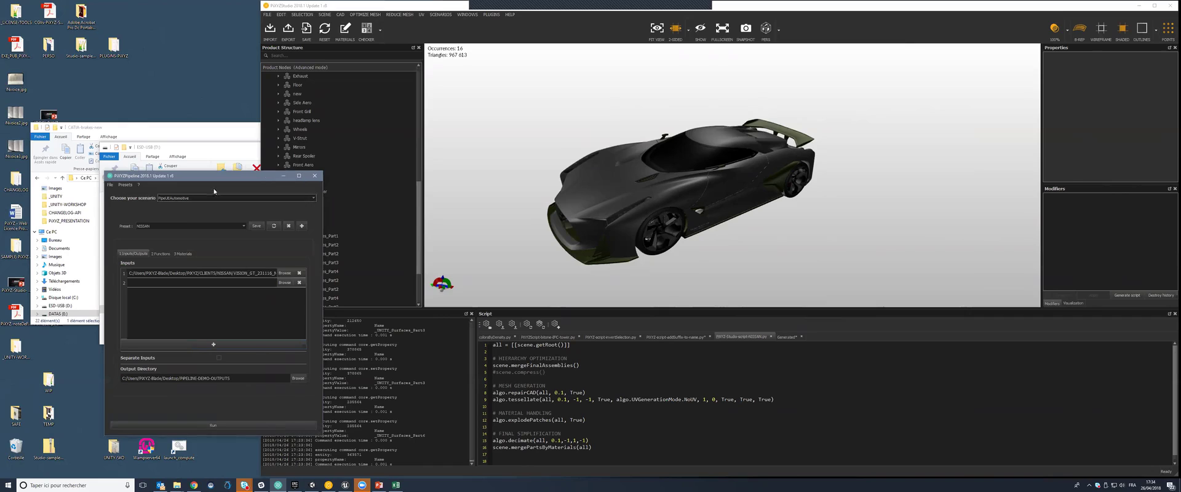
left_click(175, 200)
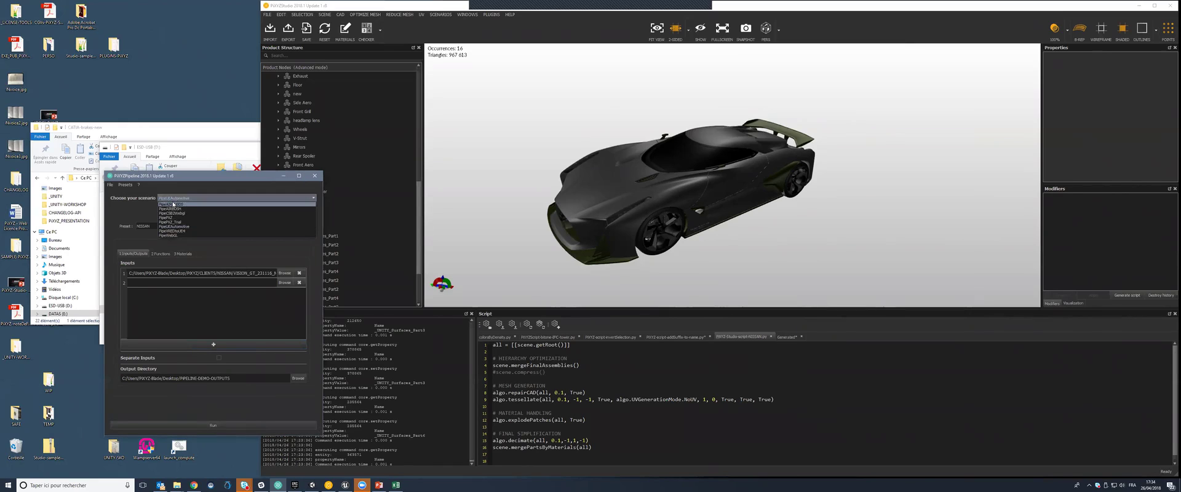
left_click(175, 205)
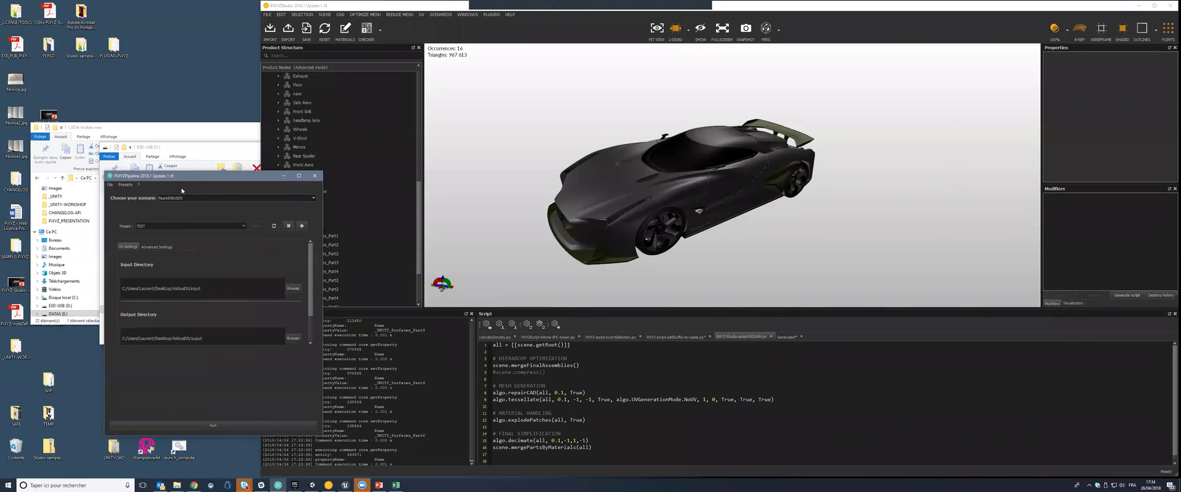
Minimize PiXYZ Studio and place the Pipeline window between the folder windows and the Excel sheet
left_click_drag(208, 171, 317, 104)
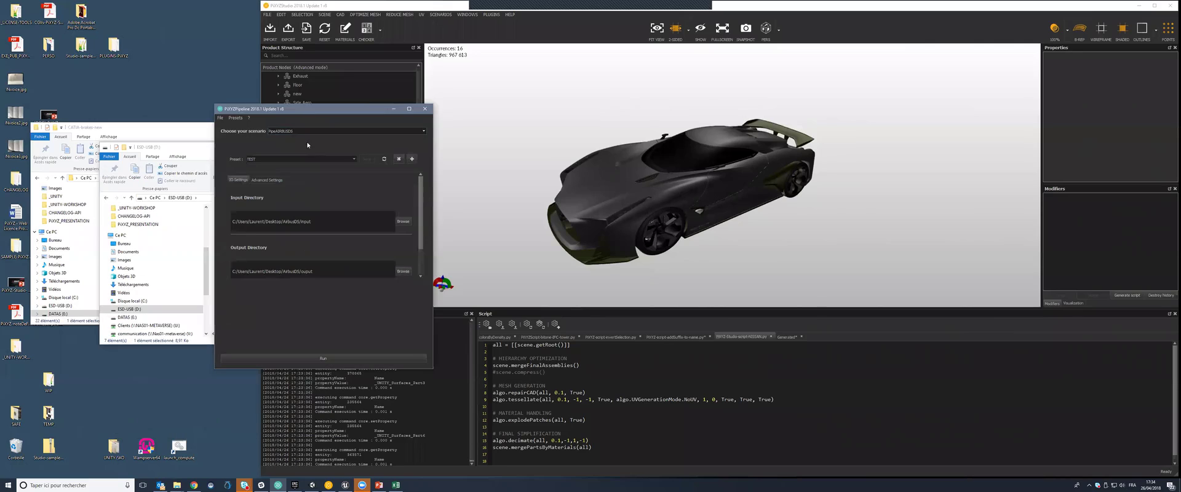
left_click(1138, 5)
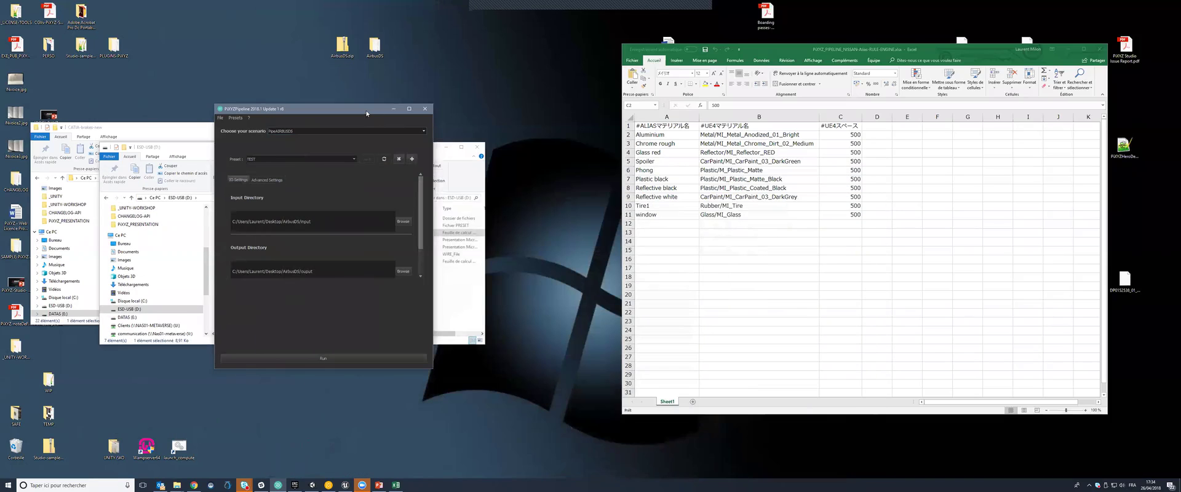
left_click_drag(367, 113, 473, 103)
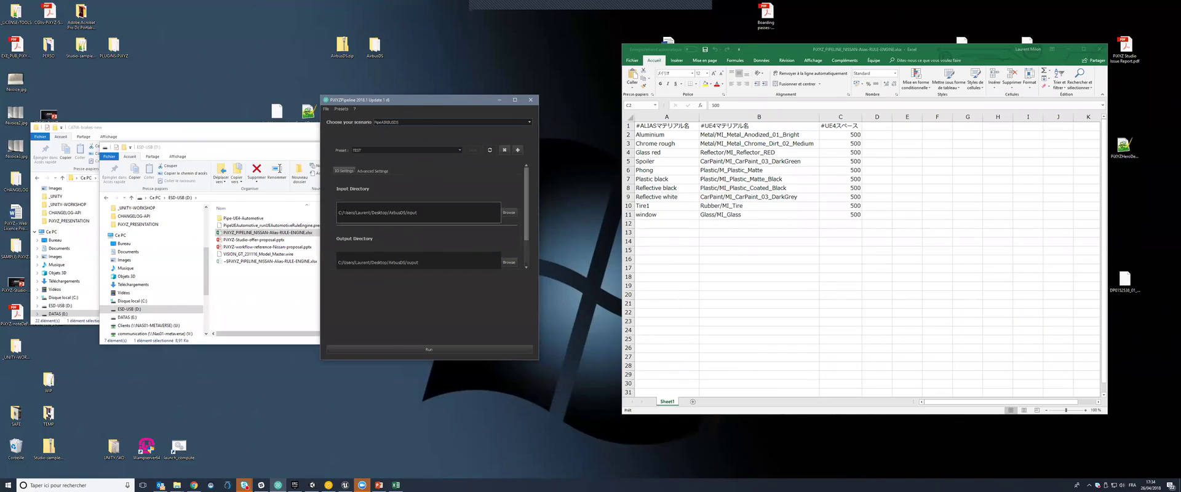
Check the AirbusDS input and output directories and run the PipeAIRBUSDS scenario
double_click(428, 263)
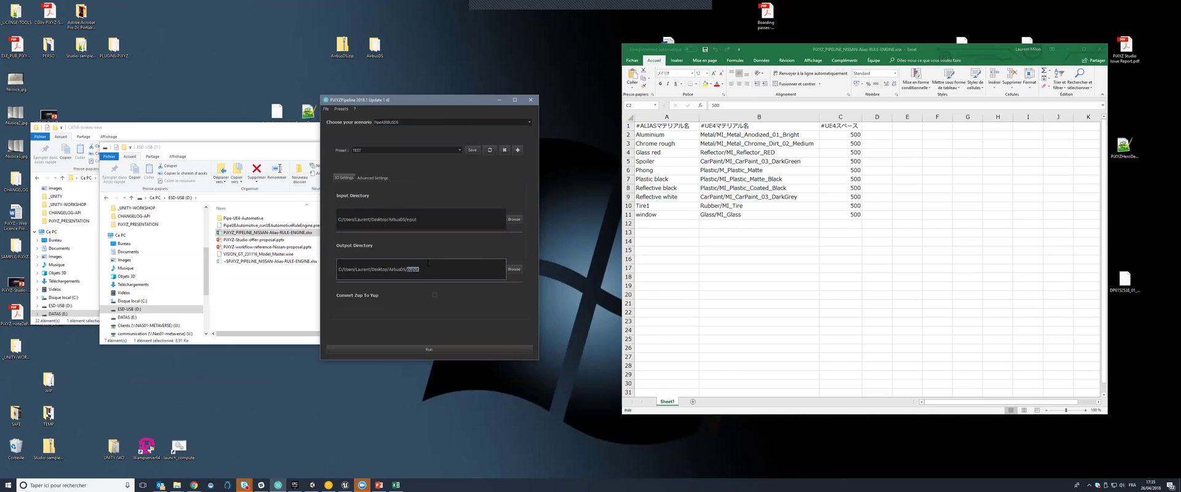
left_click(410, 195)
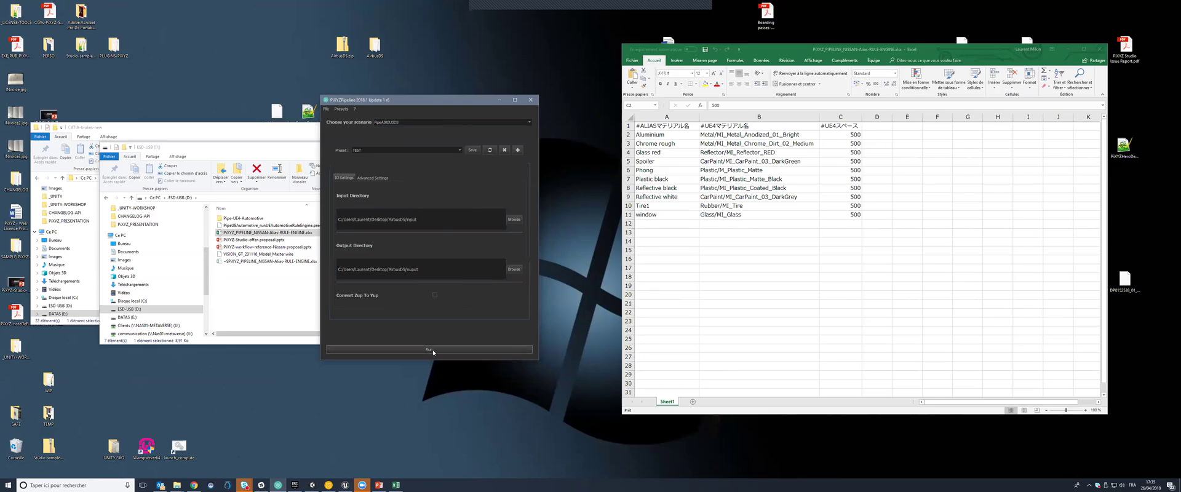
left_click(430, 350)
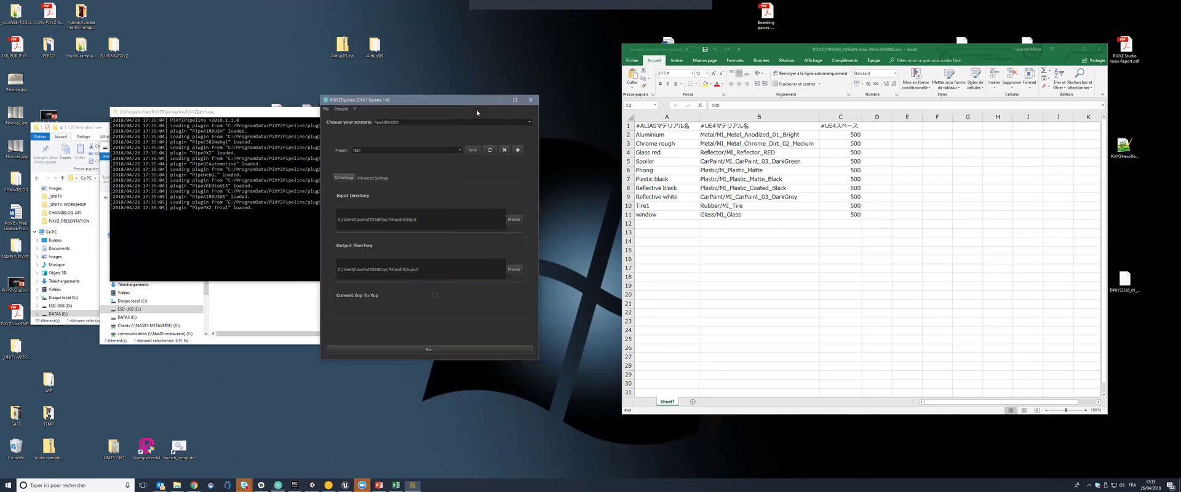
Arrange the Pipeline and console windows so both can be seen, and open the AirbusDS folder from the desktop beside them
left_click_drag(463, 102, 498, 122)
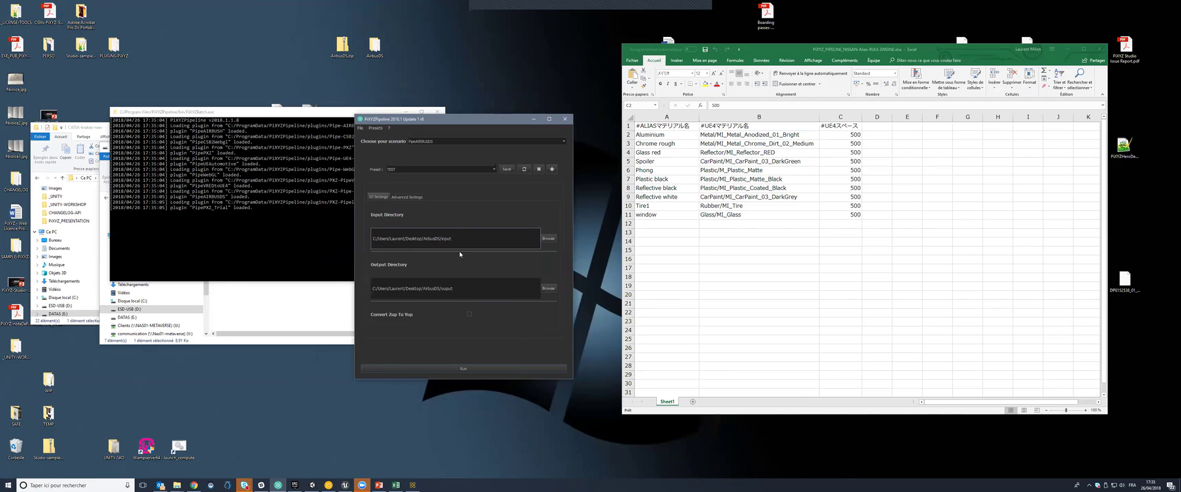
left_click_drag(270, 115, 628, 72)
double_click(374, 46)
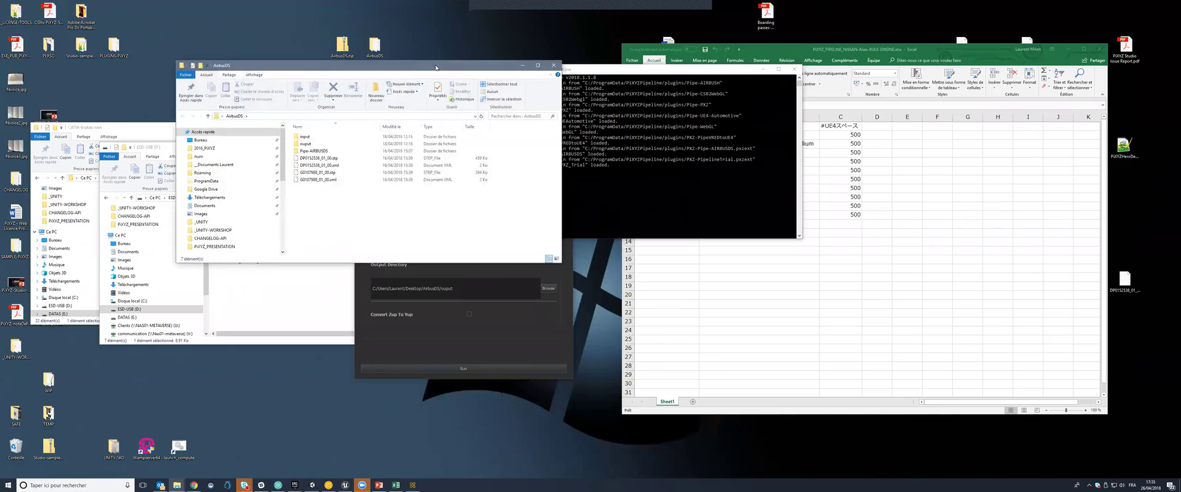
left_click_drag(357, 65, 202, 75)
Delete all existing files from the AirbusDS output folder
double_click(165, 154)
key("ctrl+a")
key("Delete")
Copy the first STEP file and its matching XML file from the AirbusDS folder into its input folder
left_click(78, 125)
left_click(162, 168)
left_click(179, 175)
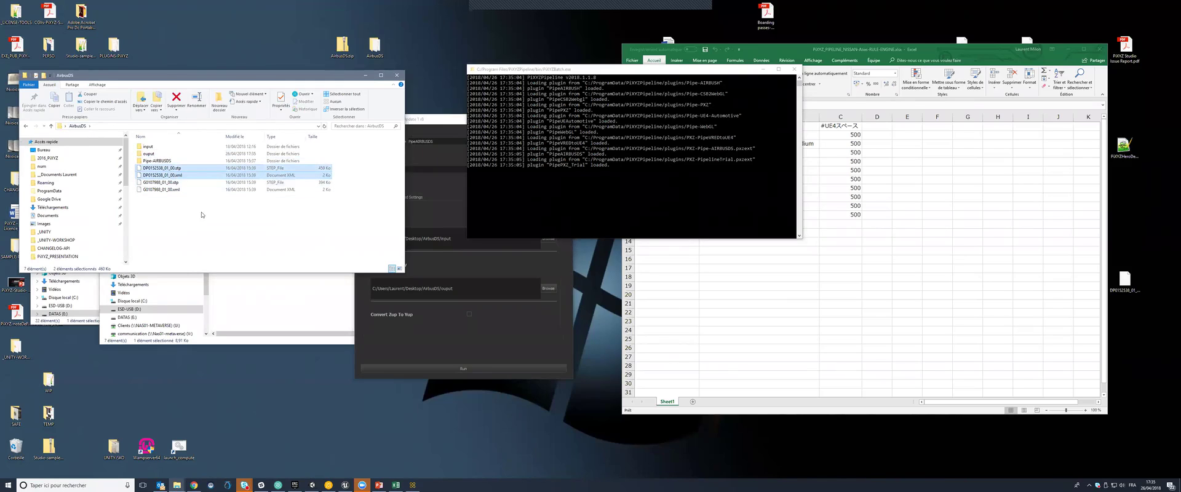
key("ctrl+c")
double_click(149, 146)
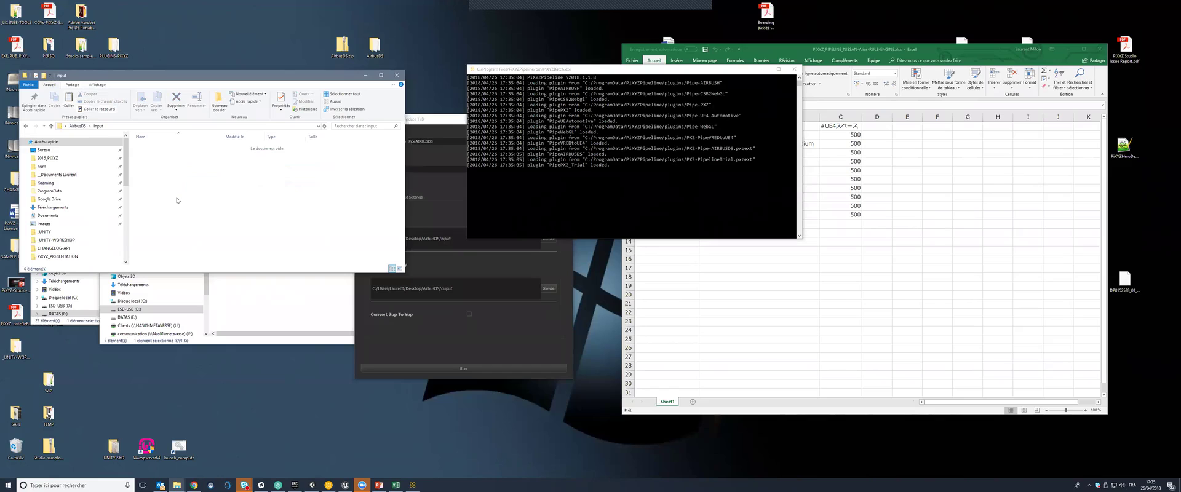
key("ctrl+v")
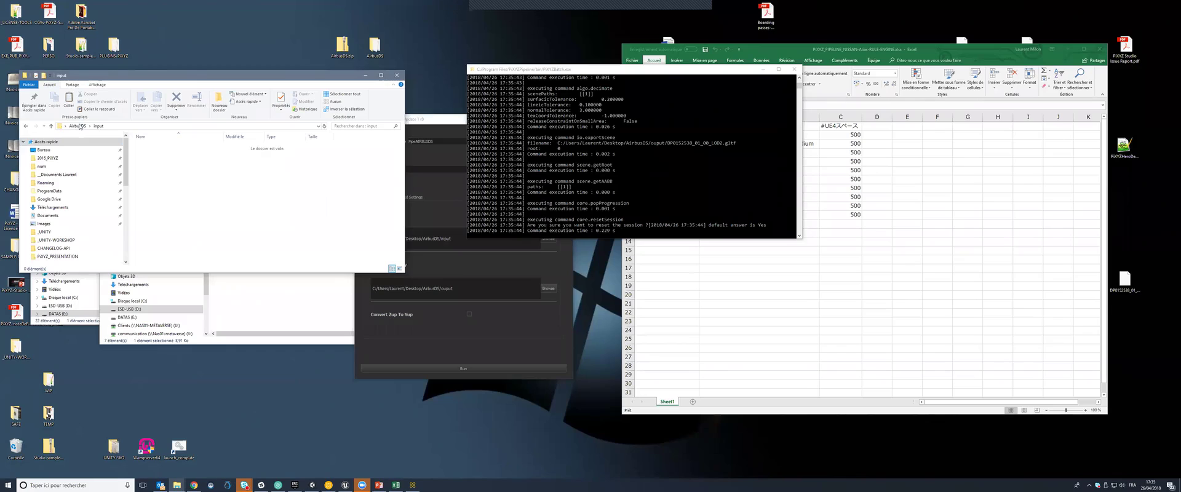
Open the AirbusDS output folder and examine the generated FBX file, the LOD glTF files and the STEP file
left_click(77, 125)
double_click(158, 155)
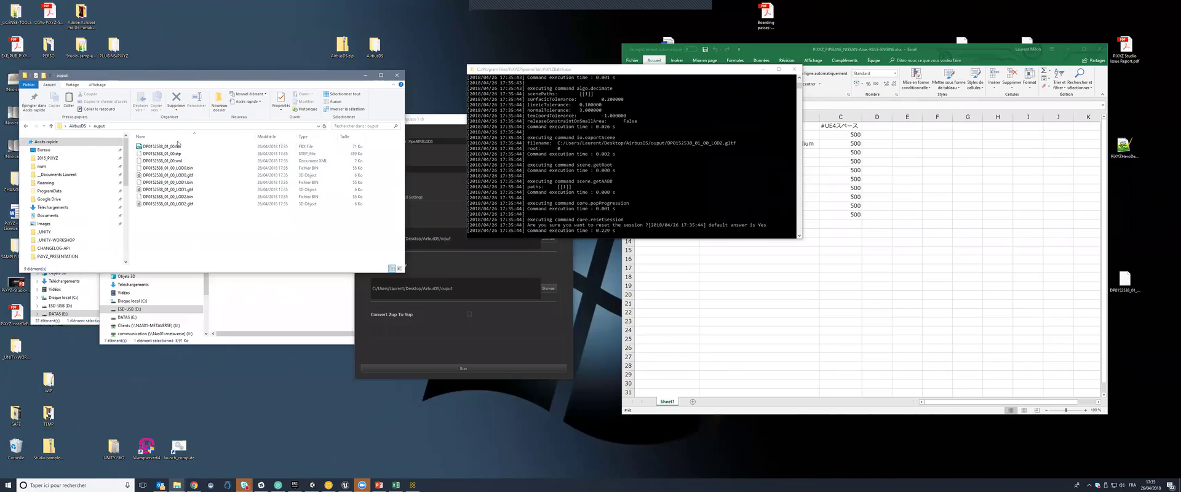
left_click(191, 148)
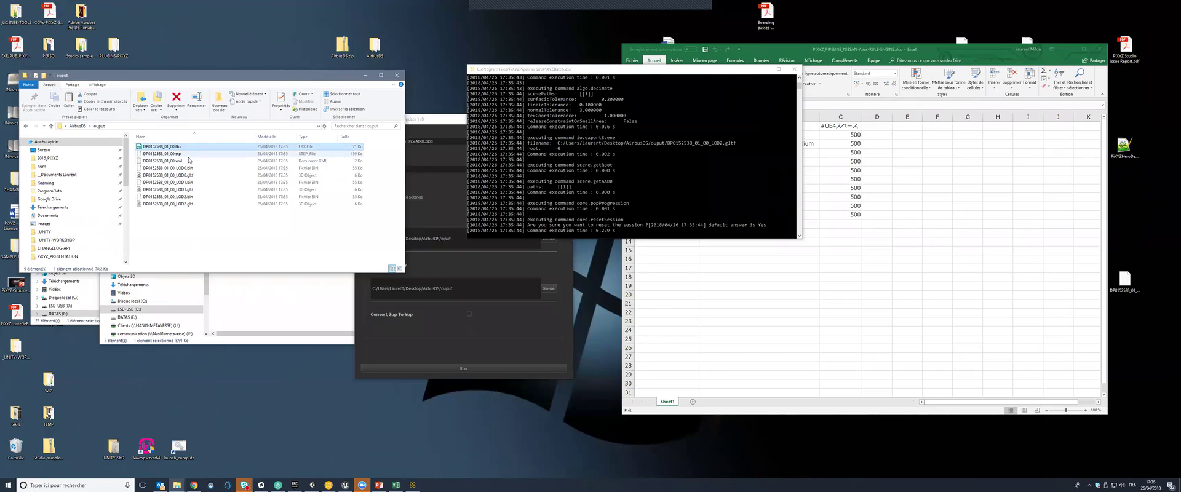
left_click(193, 176)
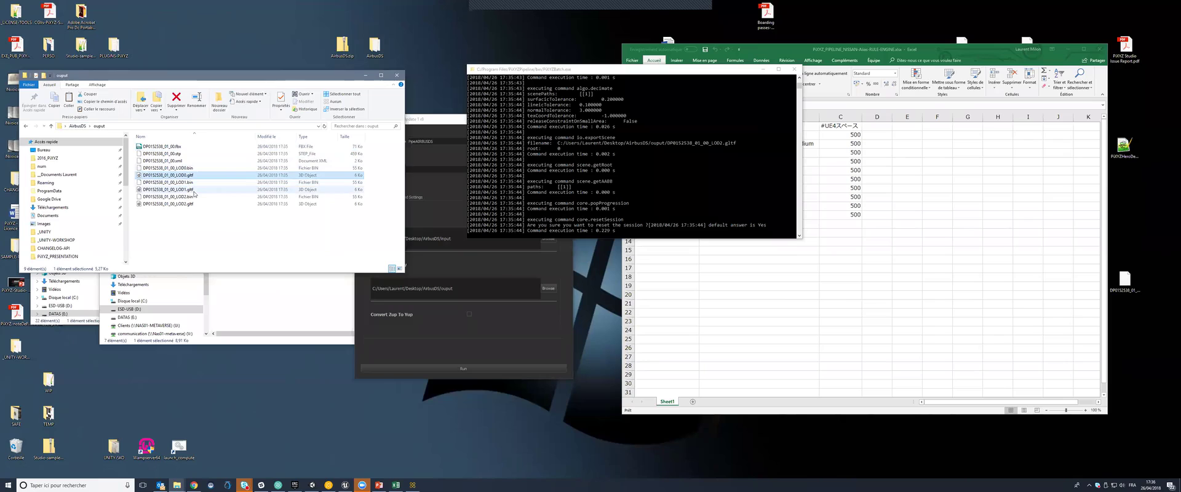
left_click(192, 190)
left_click(193, 206)
left_click(198, 222)
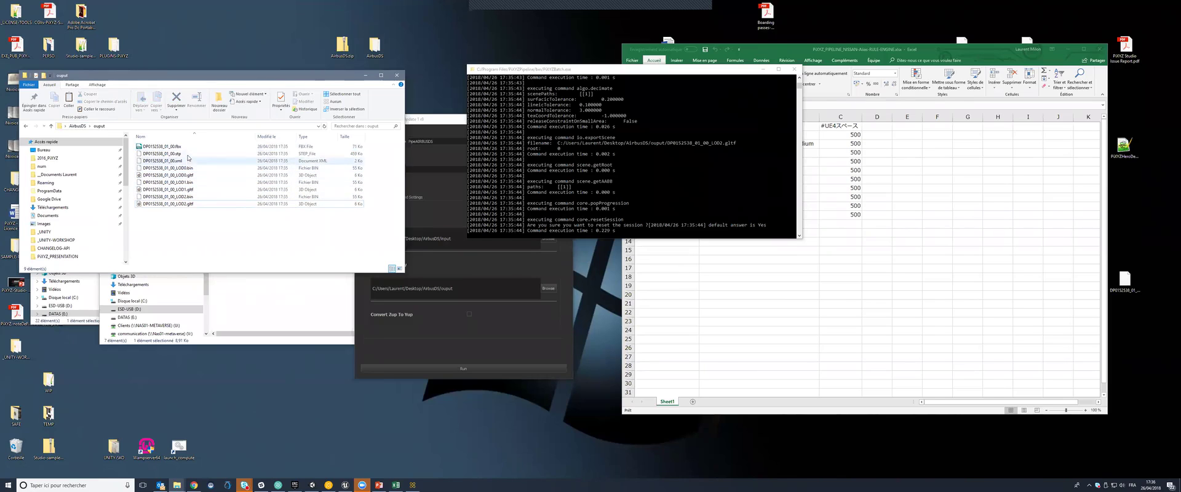
left_click(188, 155)
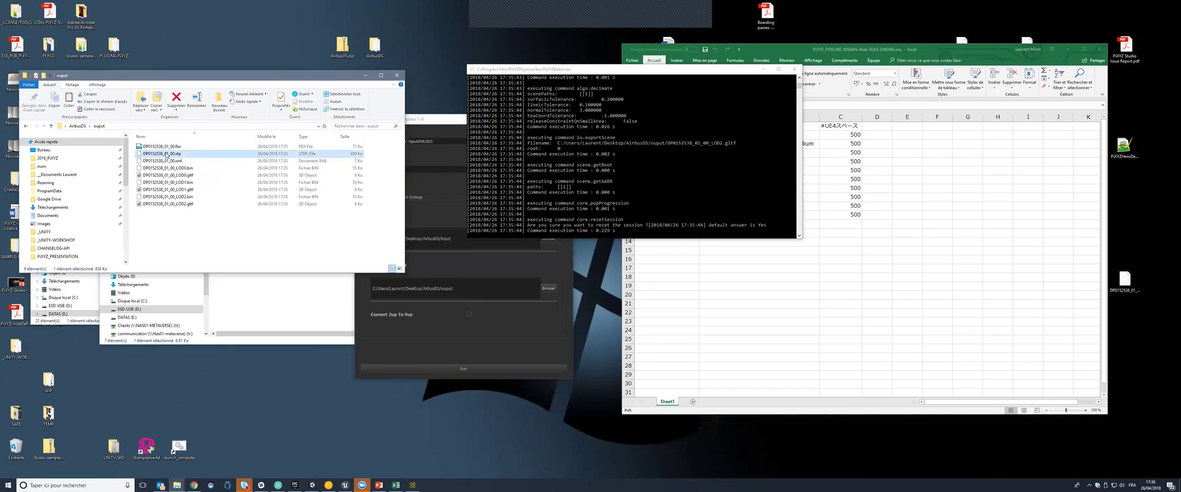
Check the contents of the AirbusDS input and output folders, and review the input and output directories set in PiXYZ Pipeline
left_click(77, 126)
double_click(174, 148)
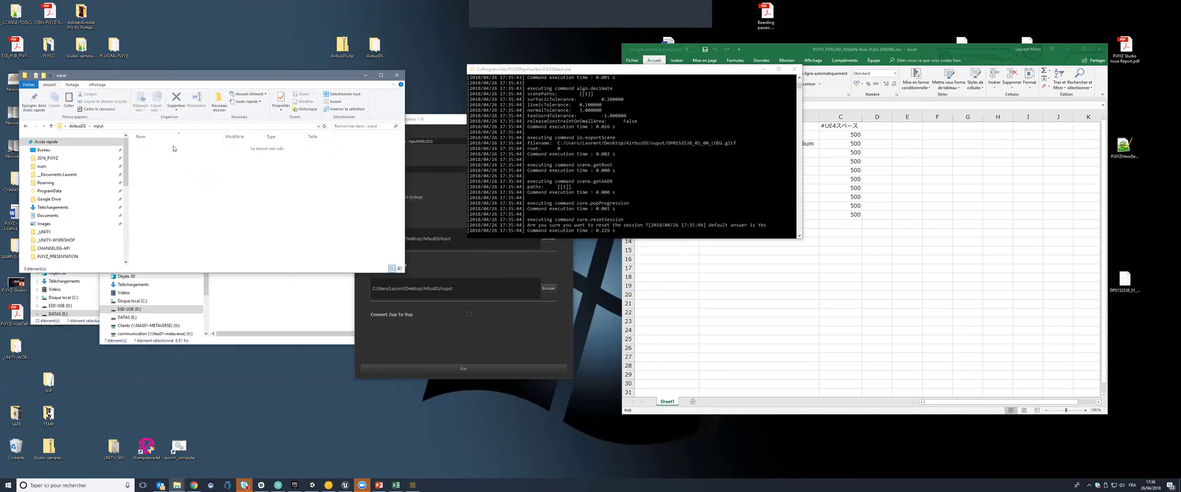
left_click(78, 126)
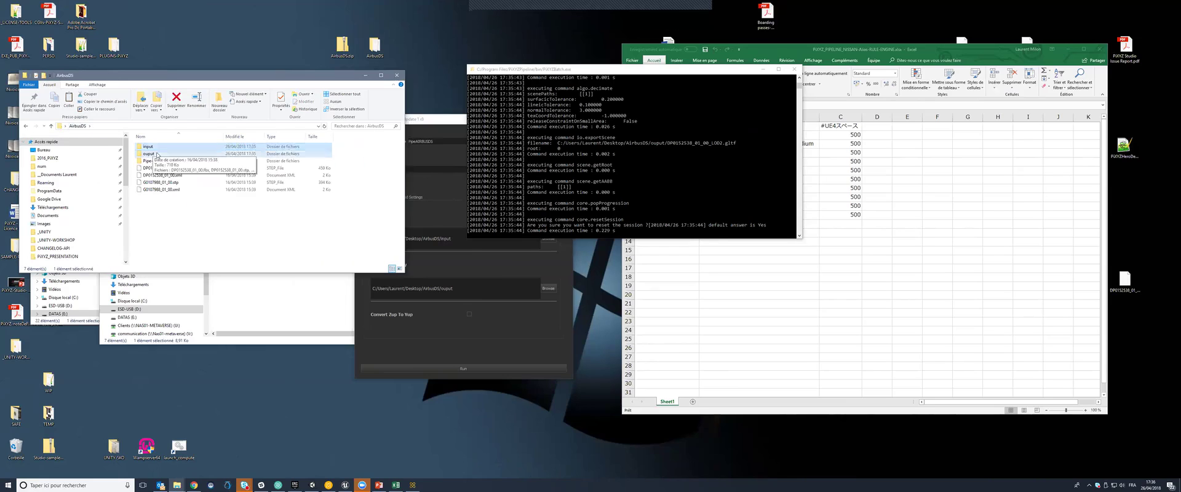
double_click(157, 160)
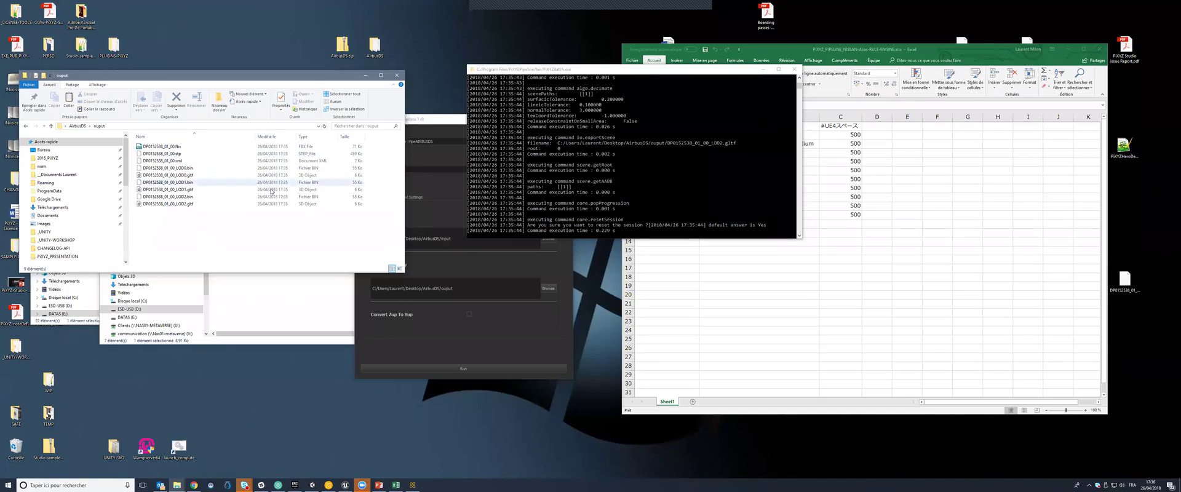
left_click(430, 218)
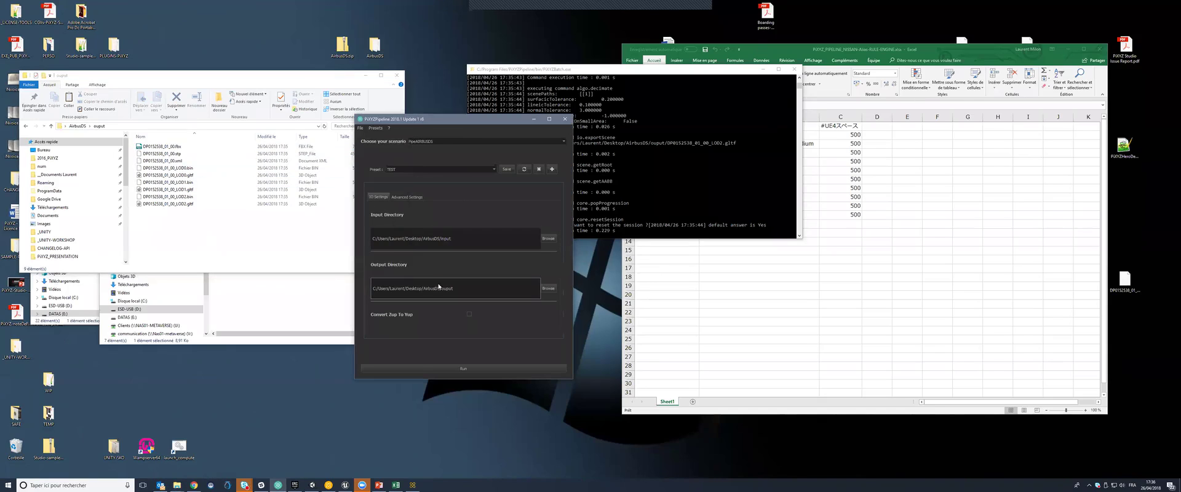
Copy the second STEP file and its matching XML file from the AirbusDS folder into its input folder, and bring the console forward
left_click(248, 231)
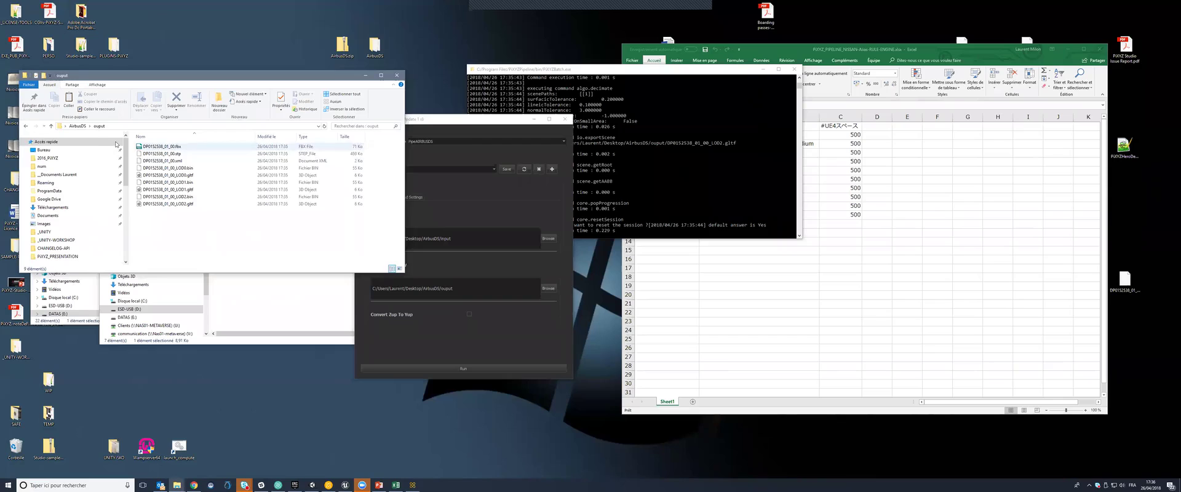
left_click(77, 126)
left_click(161, 182)
left_click(163, 190, "shift")
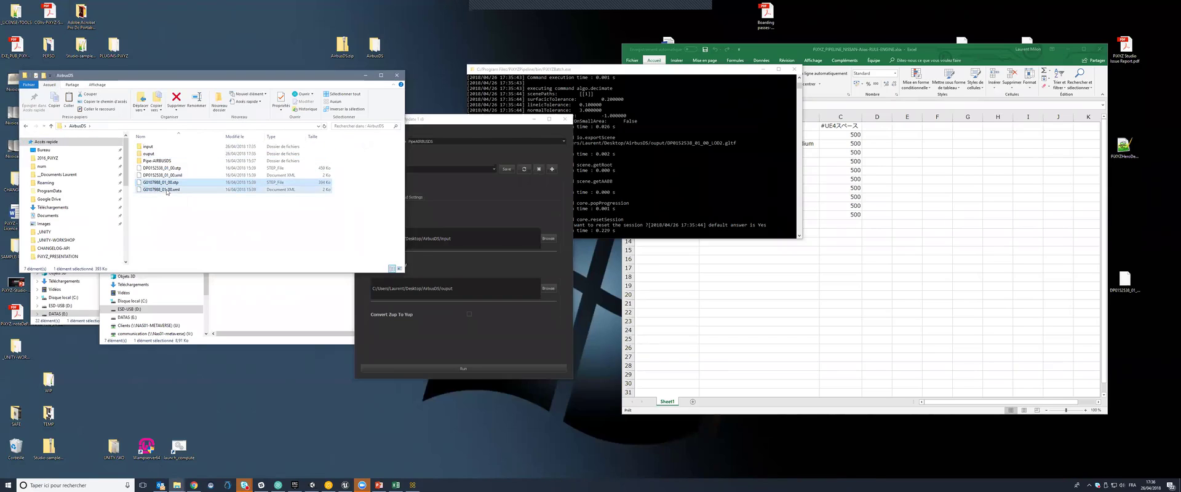
double_click(148, 146)
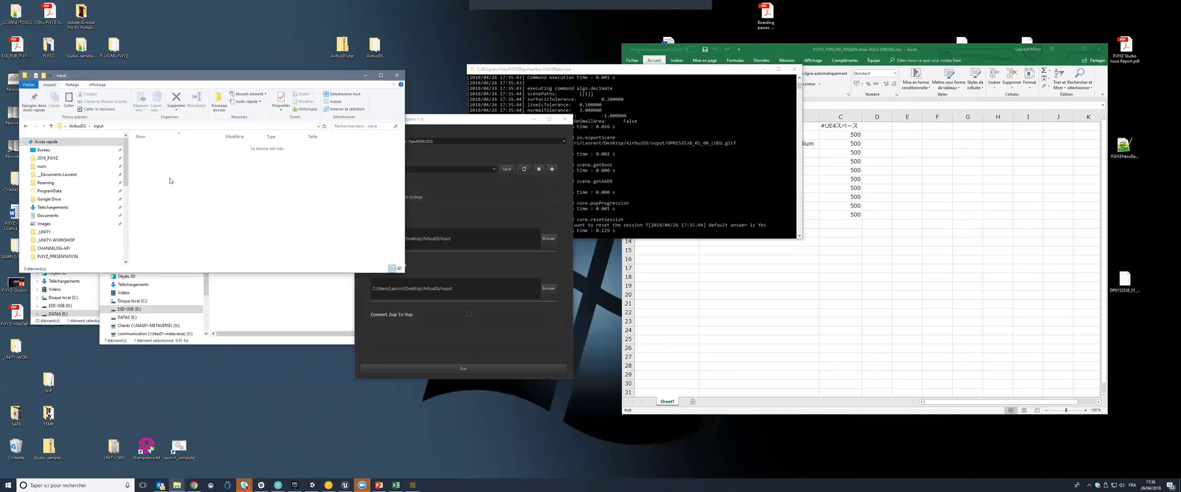
key("ctrl+v")
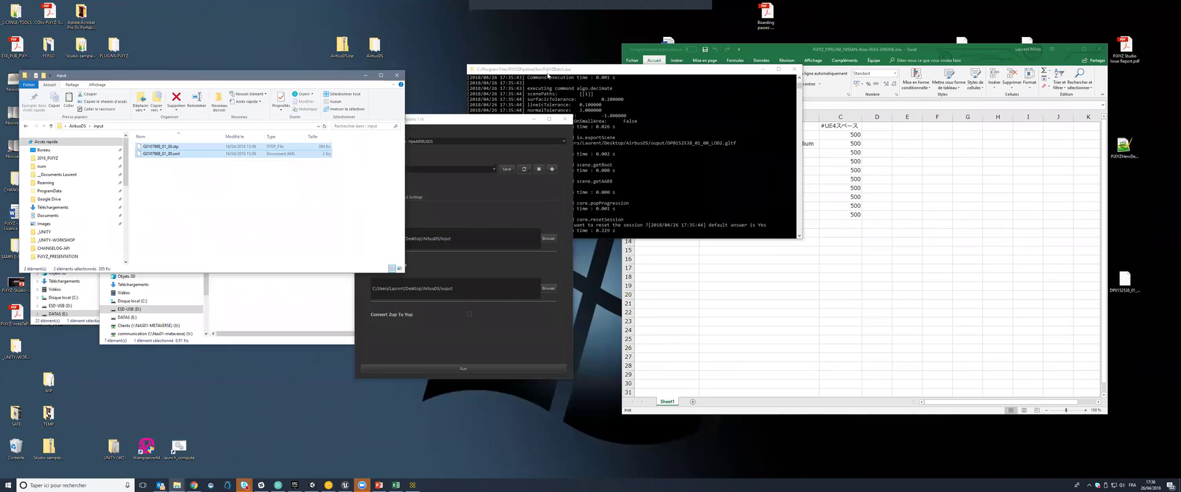
left_click(548, 76)
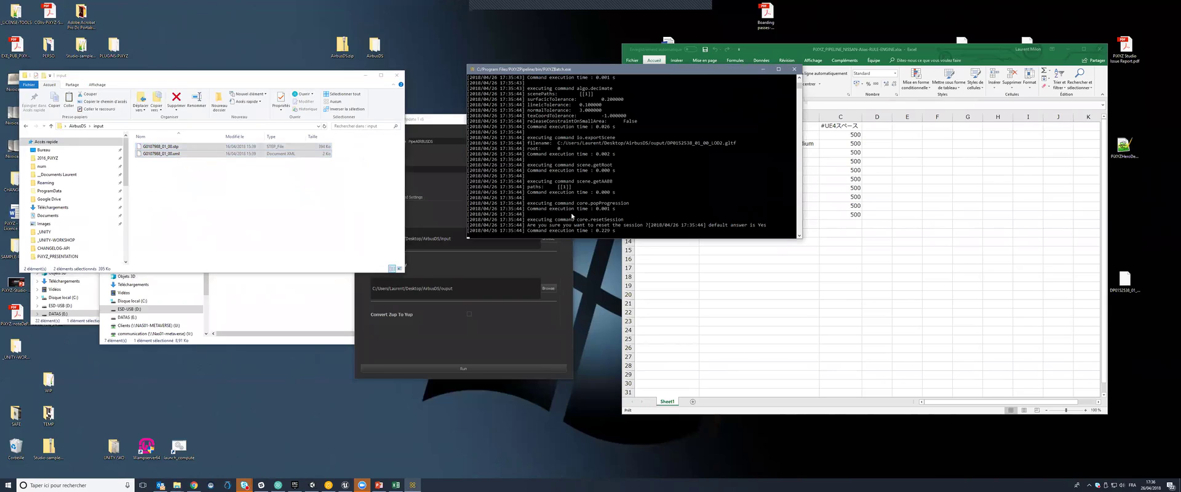